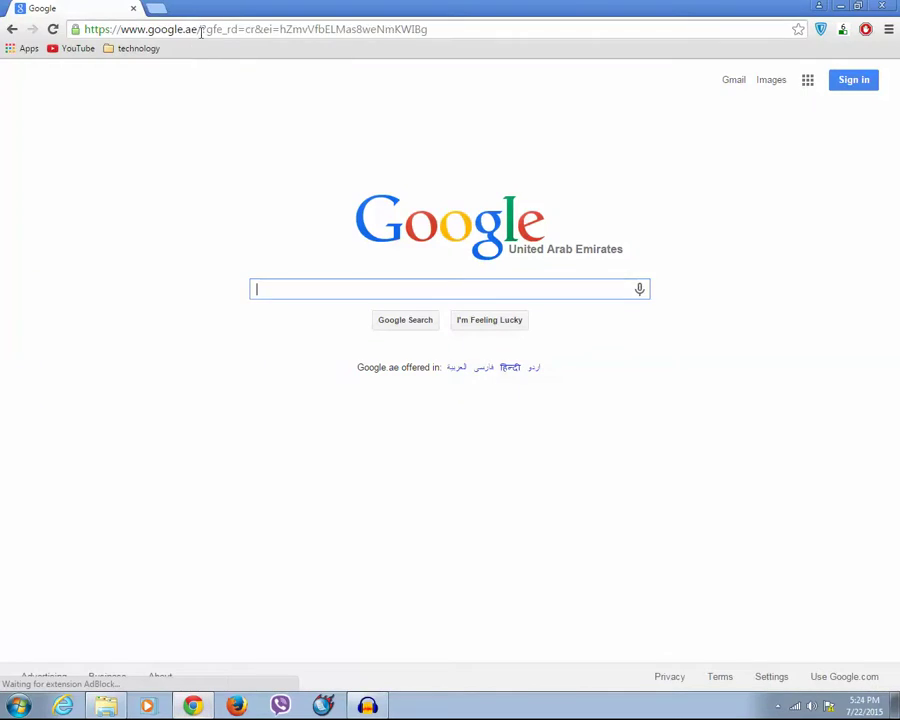
# - In Chrome, go to google.com/drive and continue from the landing page to Google Drive
pyautogui.click(200, 30)
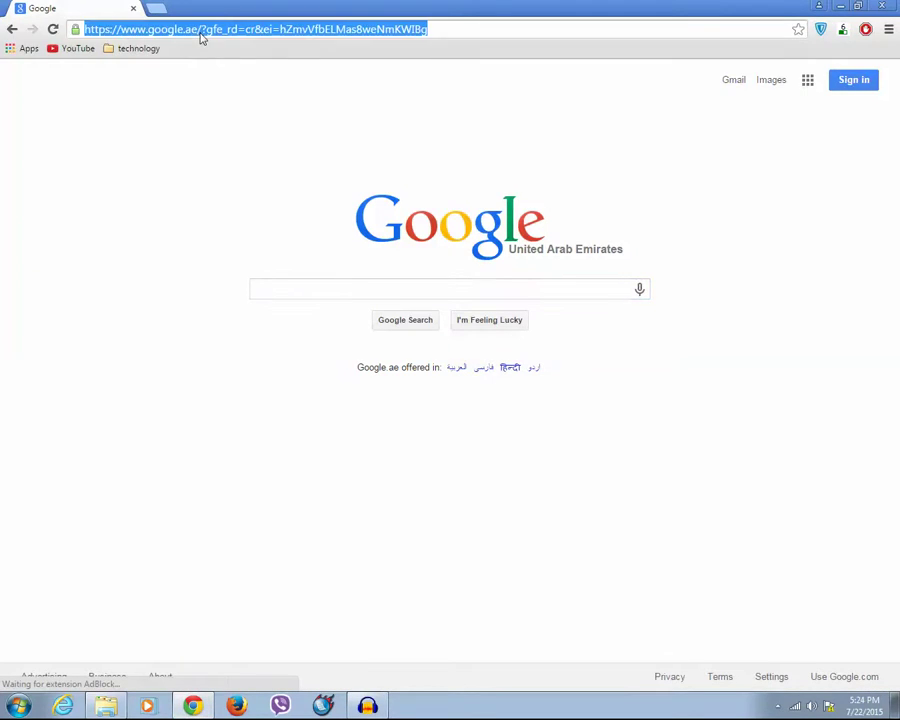
pyautogui.write('google.com/dr')
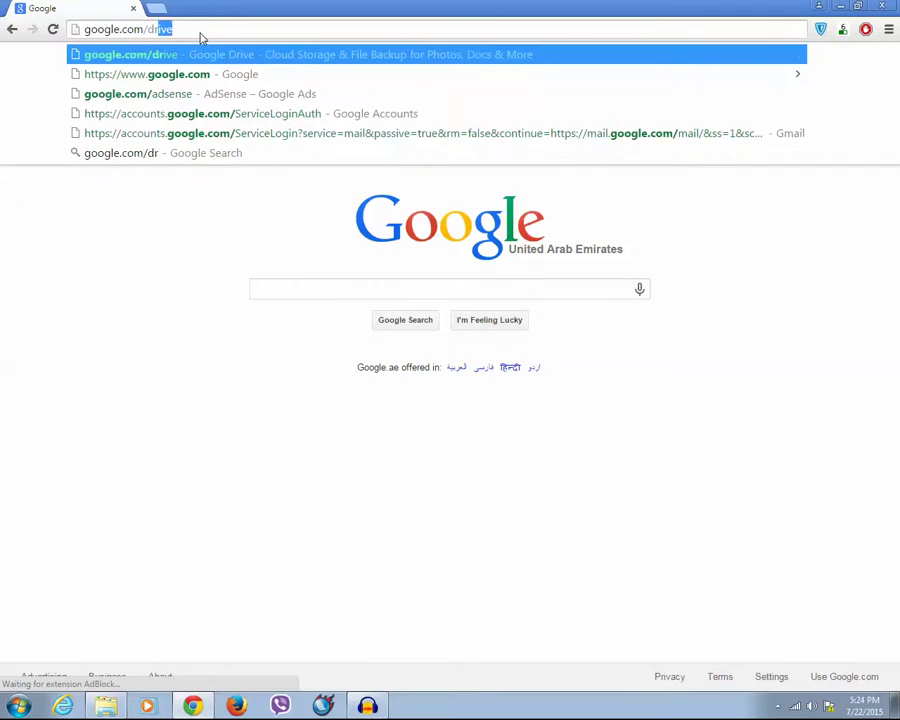
pyautogui.write('ive')
pyautogui.press('Return')
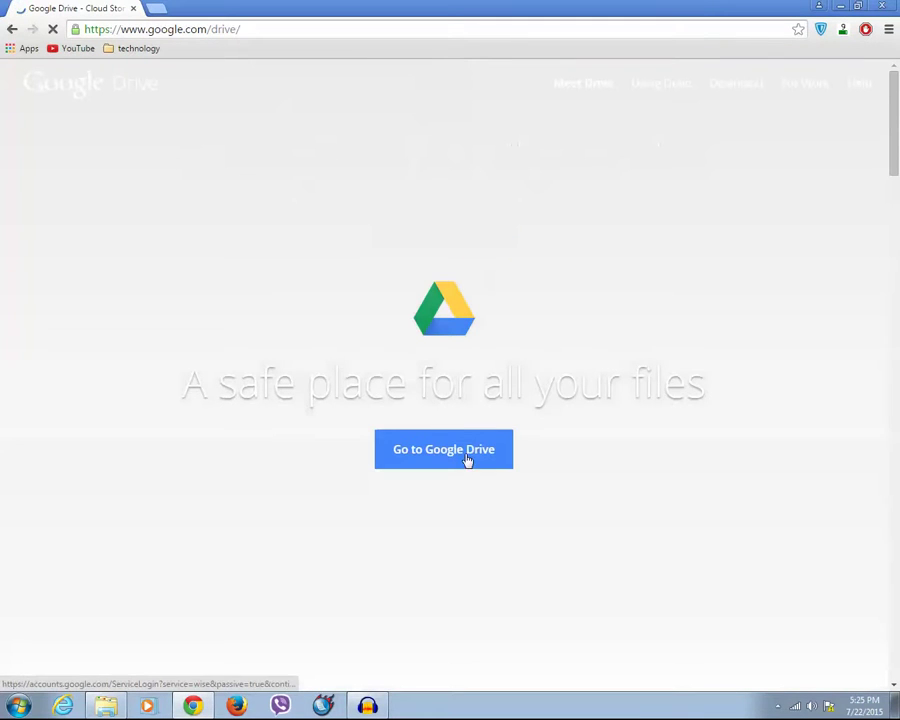
pyautogui.click(472, 459)
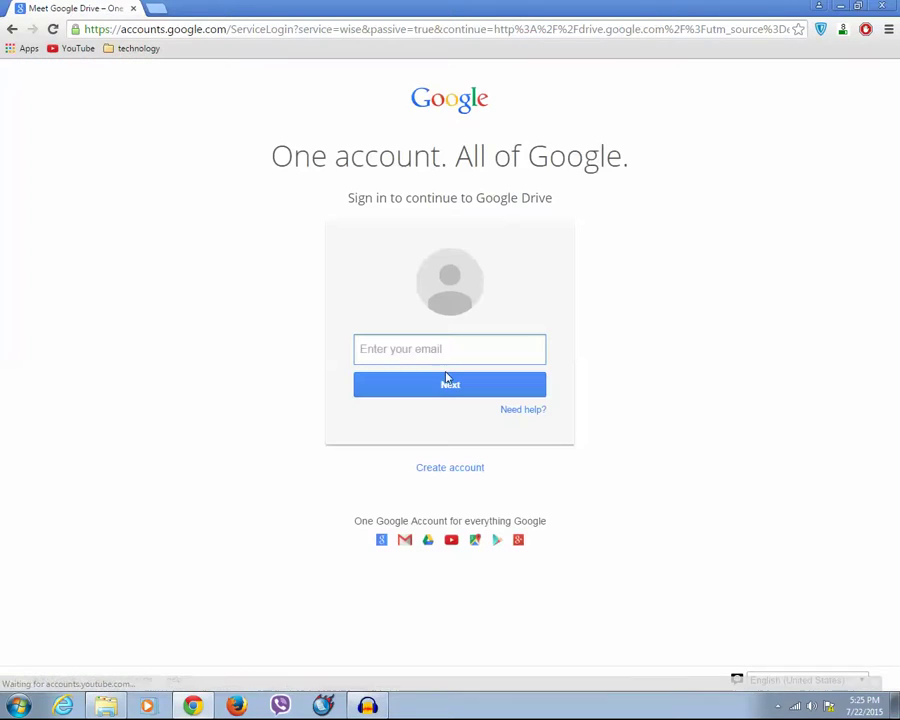
# - Enter the account e-mail, continue to the password step, and type the account password
pyautogui.click(416, 346)
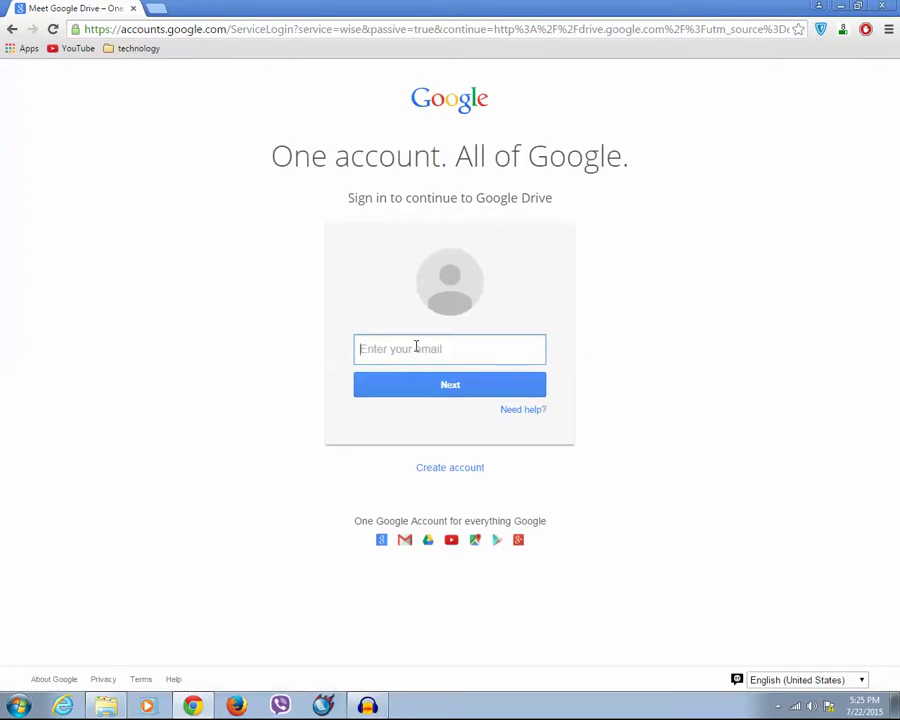
pyautogui.press('Return')
pyautogui.write('•••')
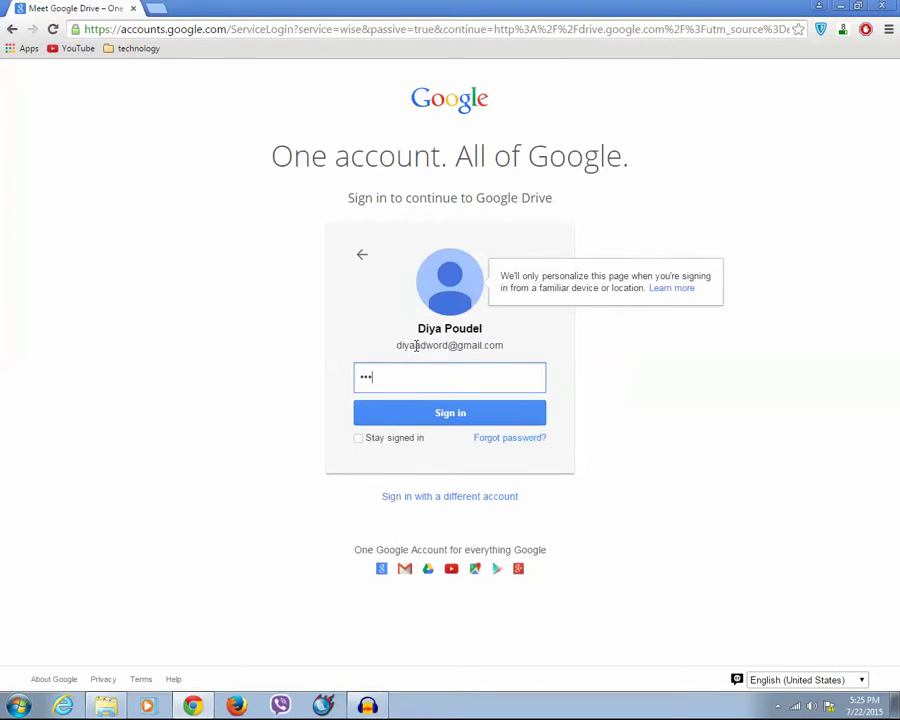
pyautogui.write('•••••••')
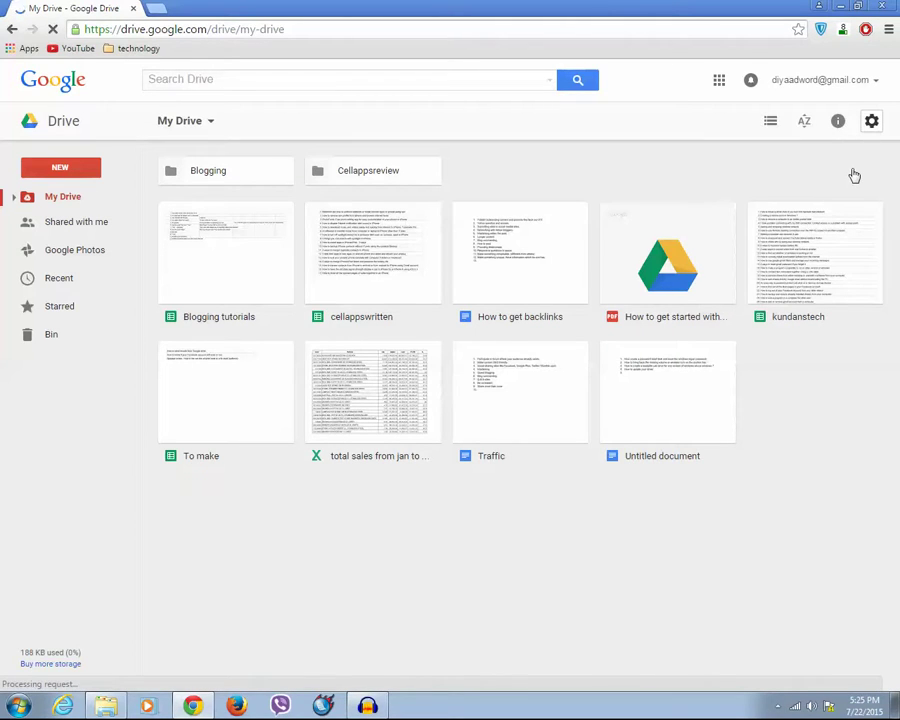
# - From Drive Settings > Managing Apps, bring up the Connect more apps catalogue
pyautogui.click(871, 121)
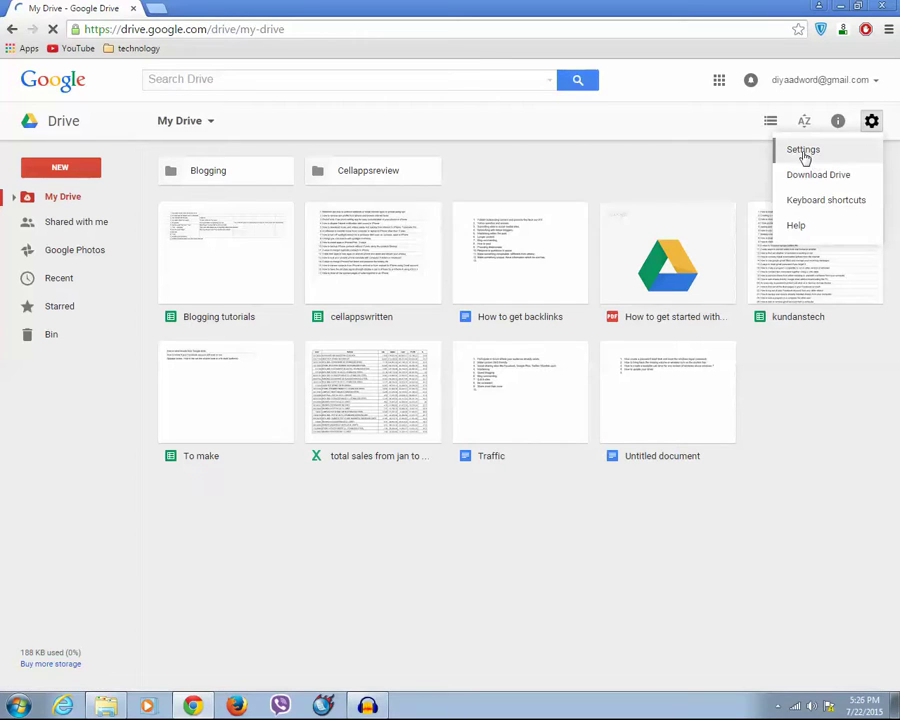
pyautogui.click(804, 153)
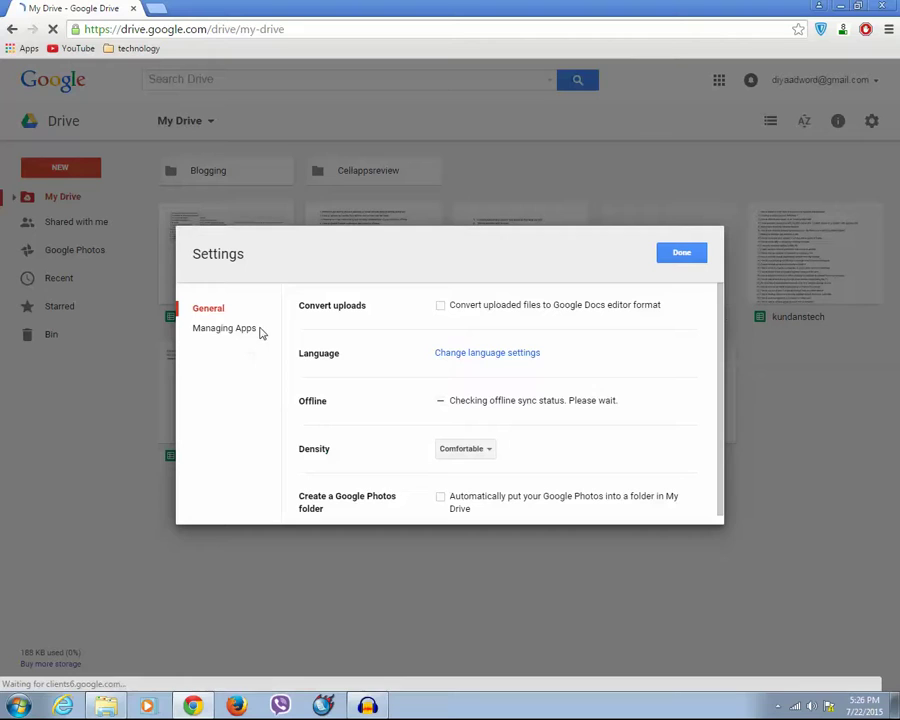
pyautogui.click(241, 336)
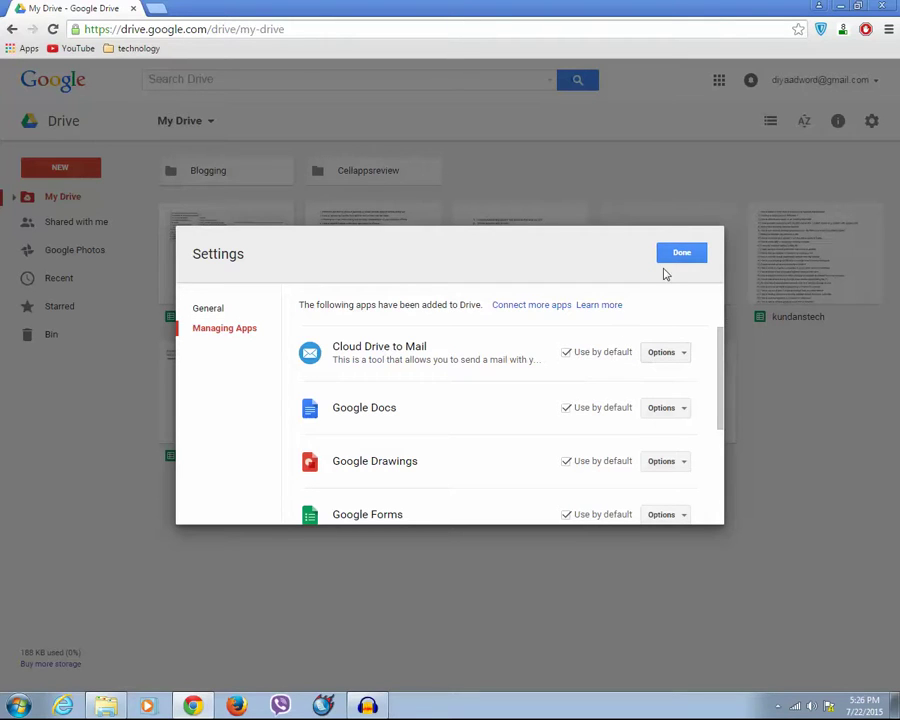
pyautogui.click(520, 311)
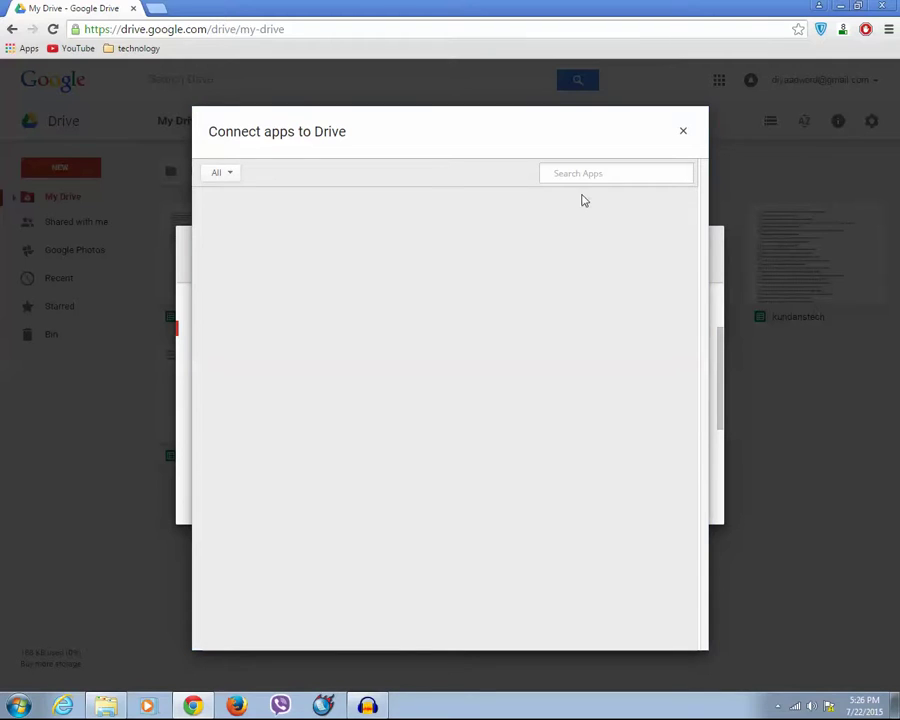
# - Search the catalogue for 'cloud drive to mail', verify it's connected, and close the catalogue
pyautogui.click(567, 173)
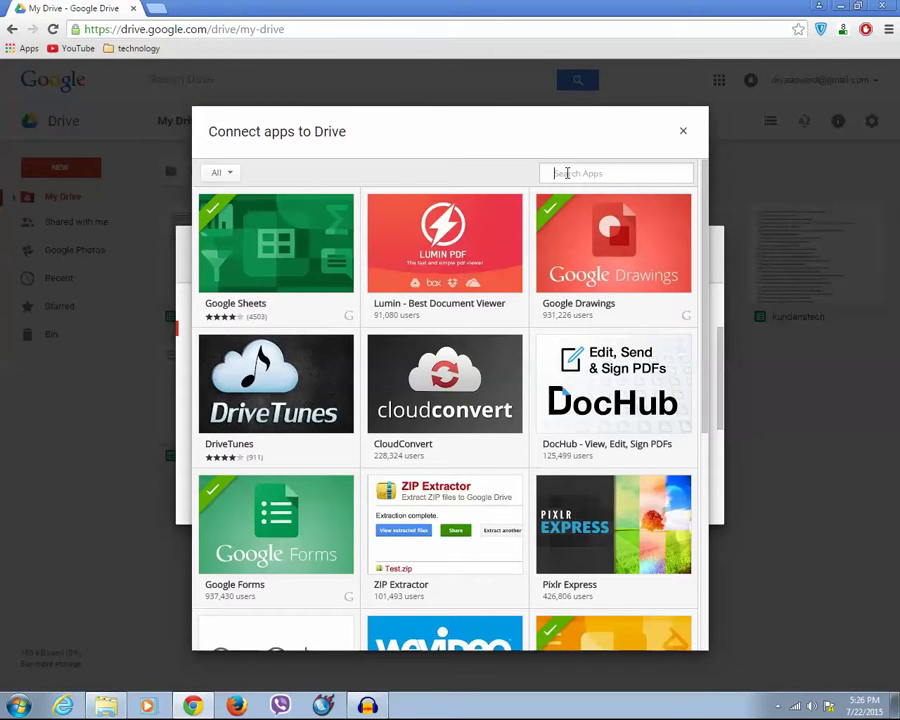
pyautogui.write('clo')
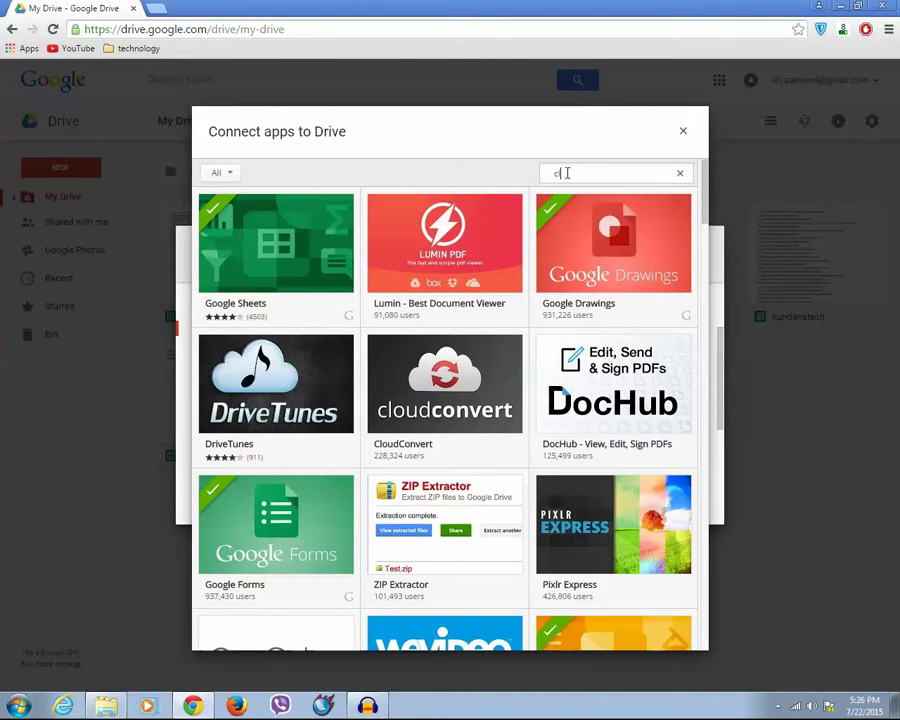
pyautogui.write('ud drive to mail')
pyautogui.press('Return')
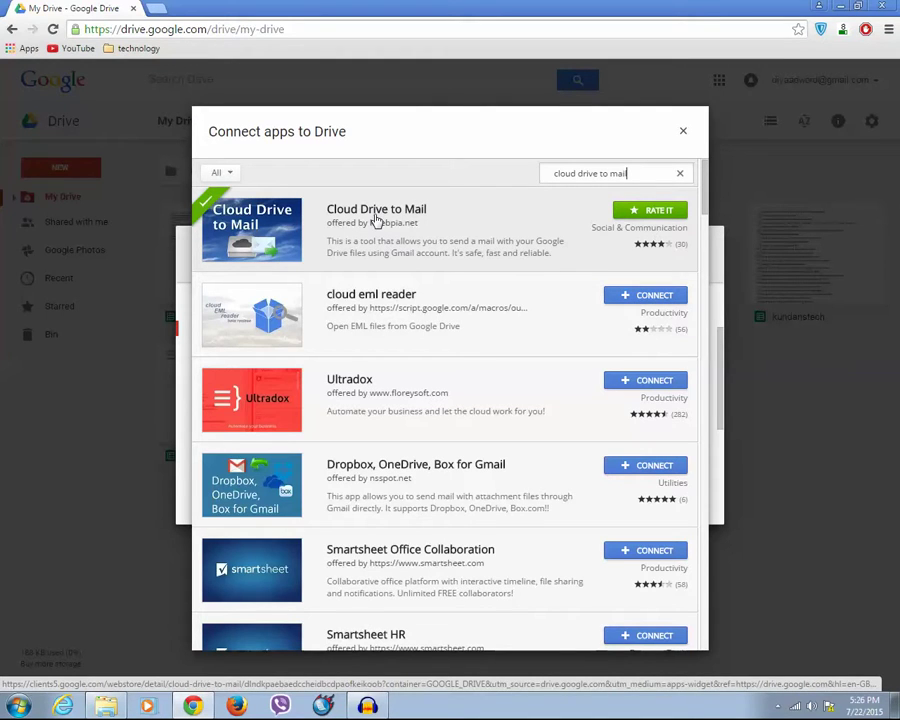
pyautogui.click(684, 133)
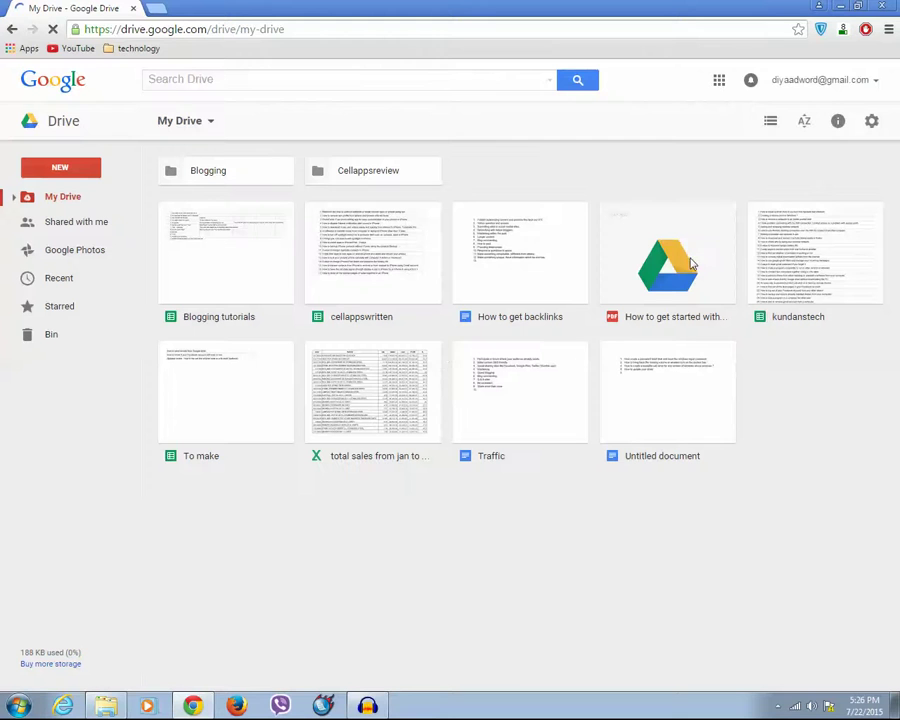
# - Close Settings and open the cellappswritten file with Open with > Cloud Drive to Mail
pyautogui.click(684, 254)
pyautogui.rightClick(377, 243)
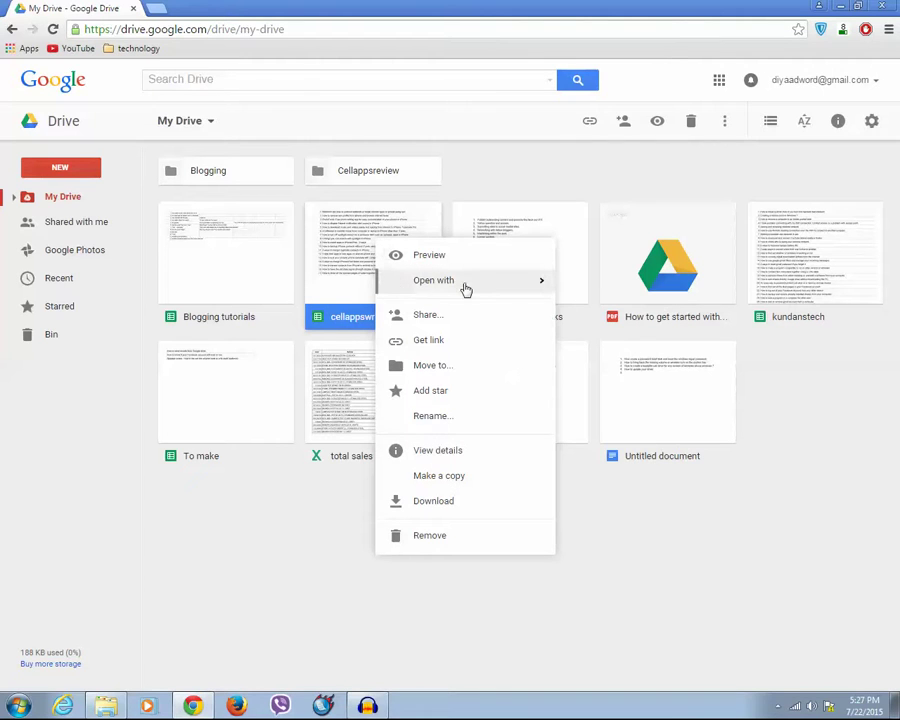
pyautogui.moveTo(465, 289)
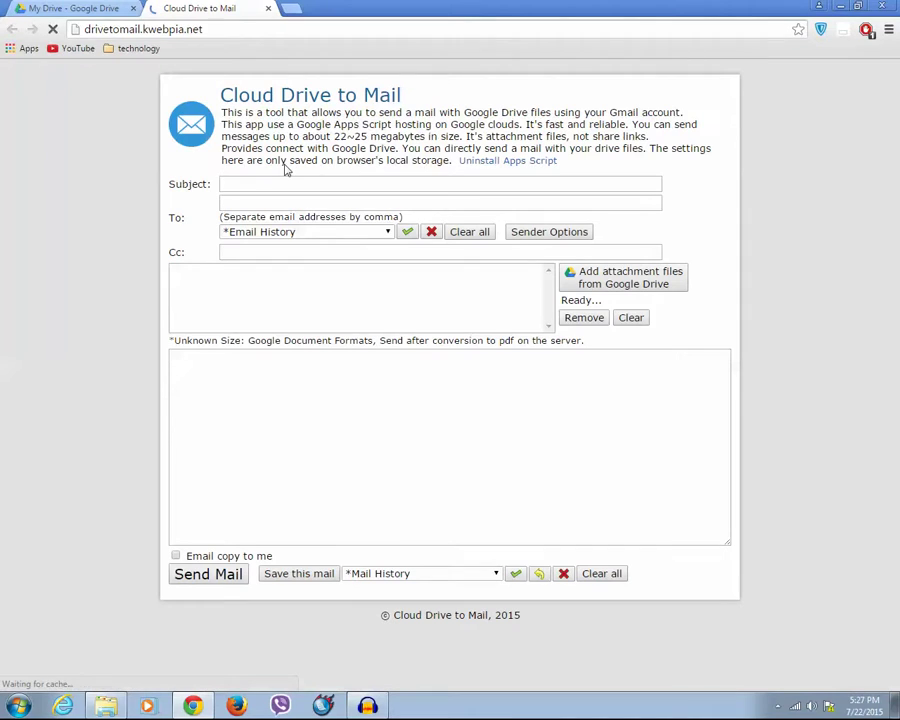
# - Send a mail with subject 'list' and body 'Hi this is the list' to the recipient's e-mail
pyautogui.click(246, 186)
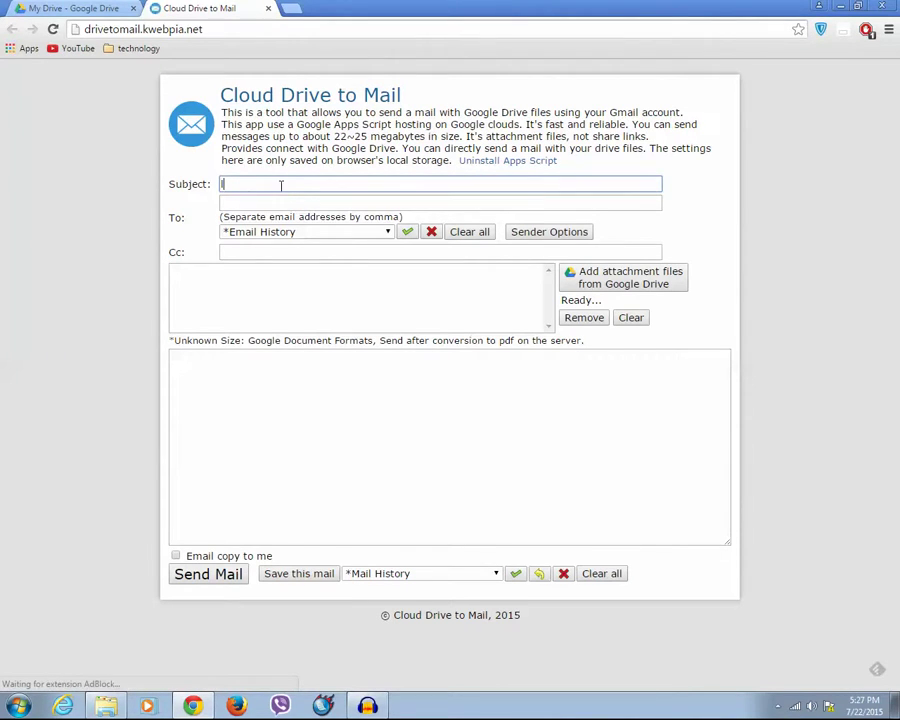
pyautogui.write('list')
pyautogui.click(255, 203)
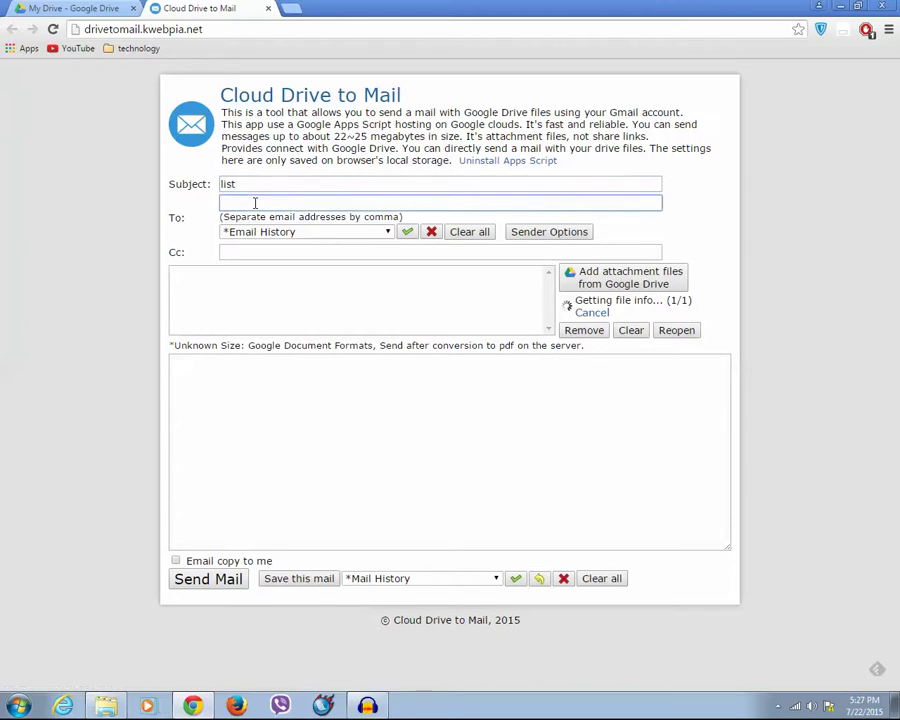
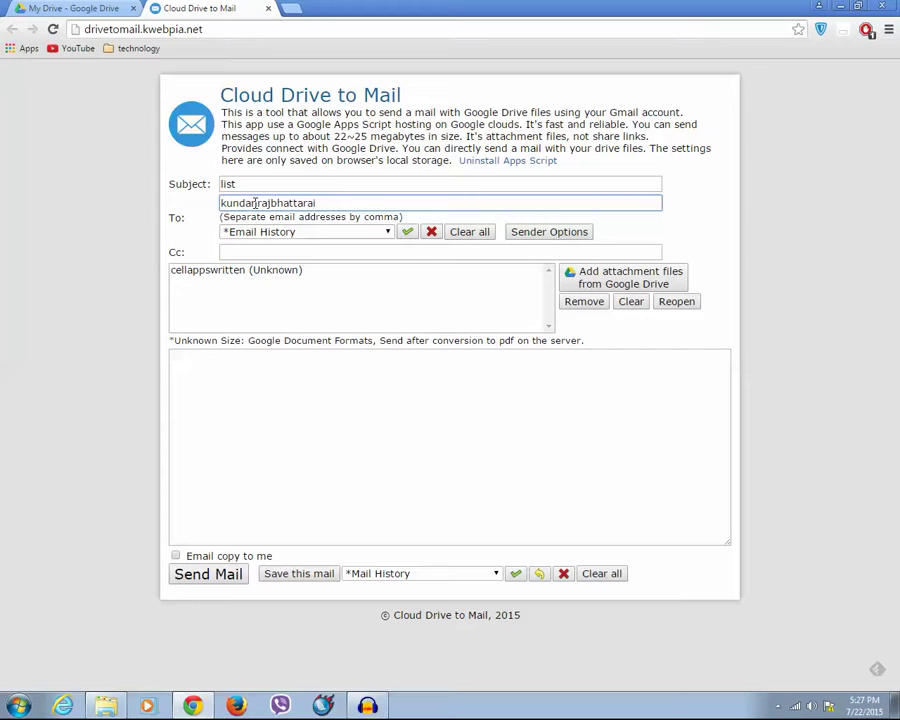
pyautogui.press('Tab')
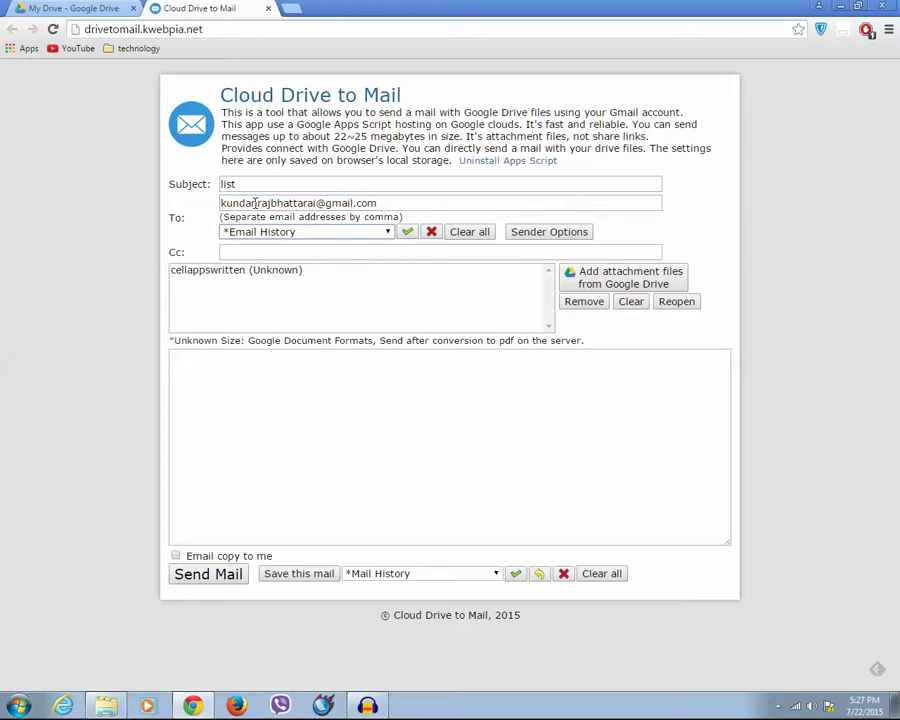
pyautogui.click(239, 252)
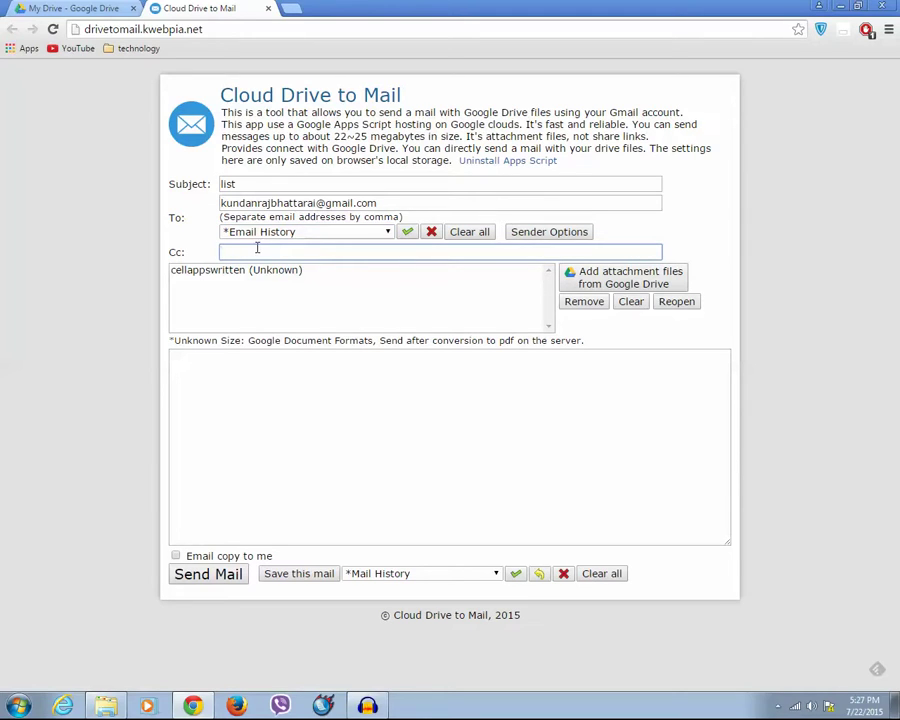
pyautogui.click(265, 421)
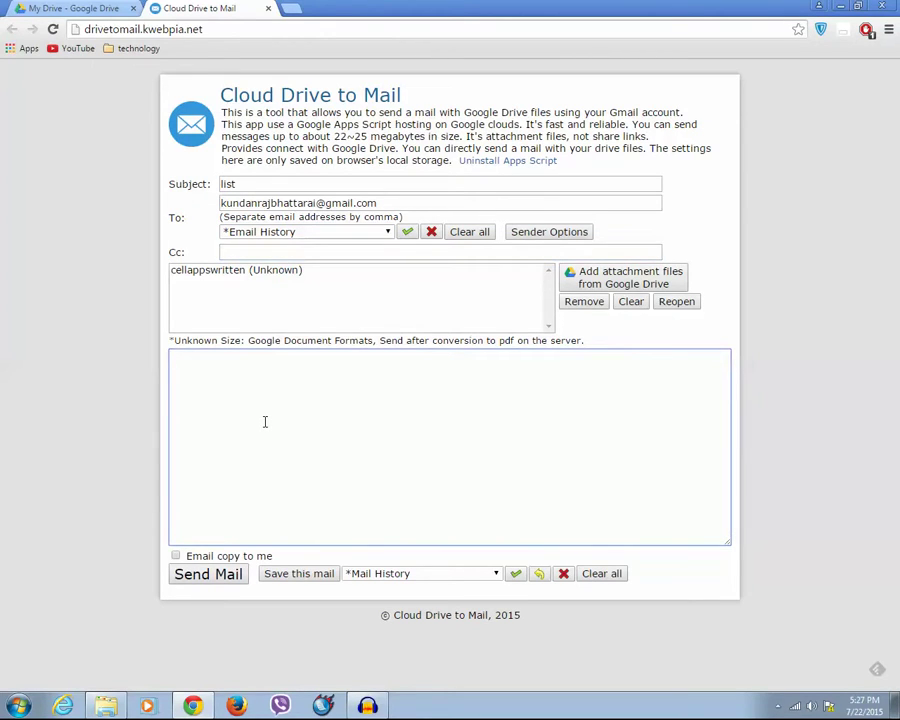
pyautogui.write('Hi this is the list.')
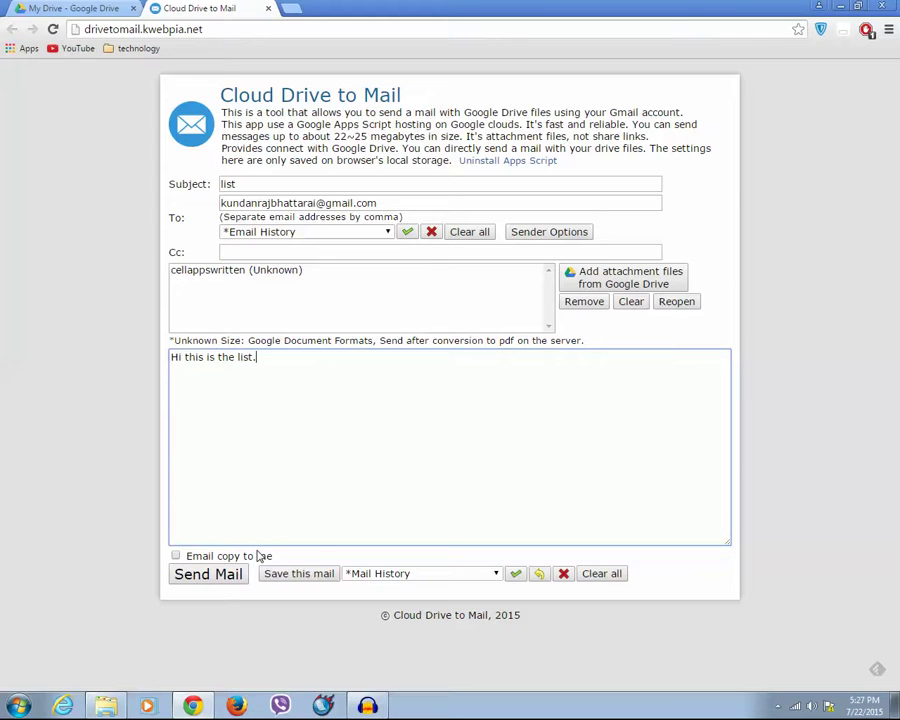
pyautogui.click(208, 575)
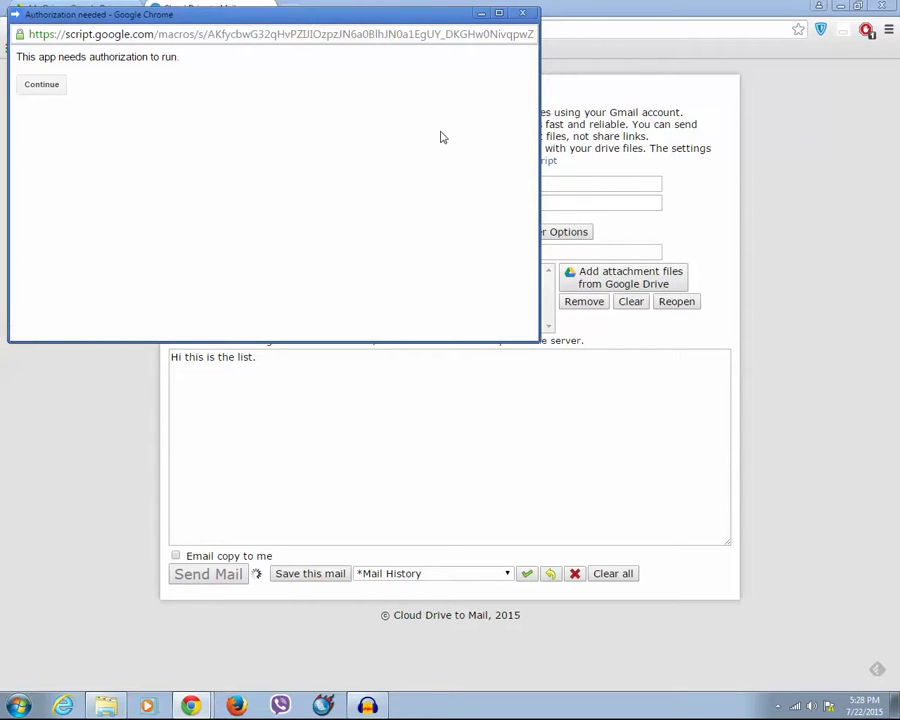
# - Grant Cloud Drive to Mail permission to manage Drive files and send email
pyautogui.moveTo(383, 19); pyautogui.dragTo(628, 113)
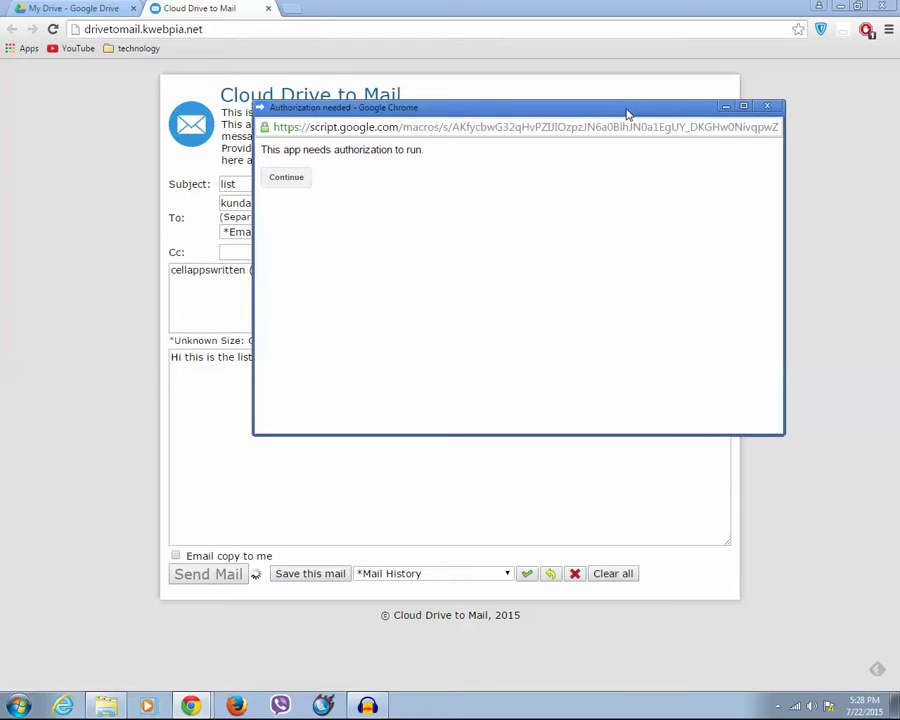
pyautogui.click(292, 180)
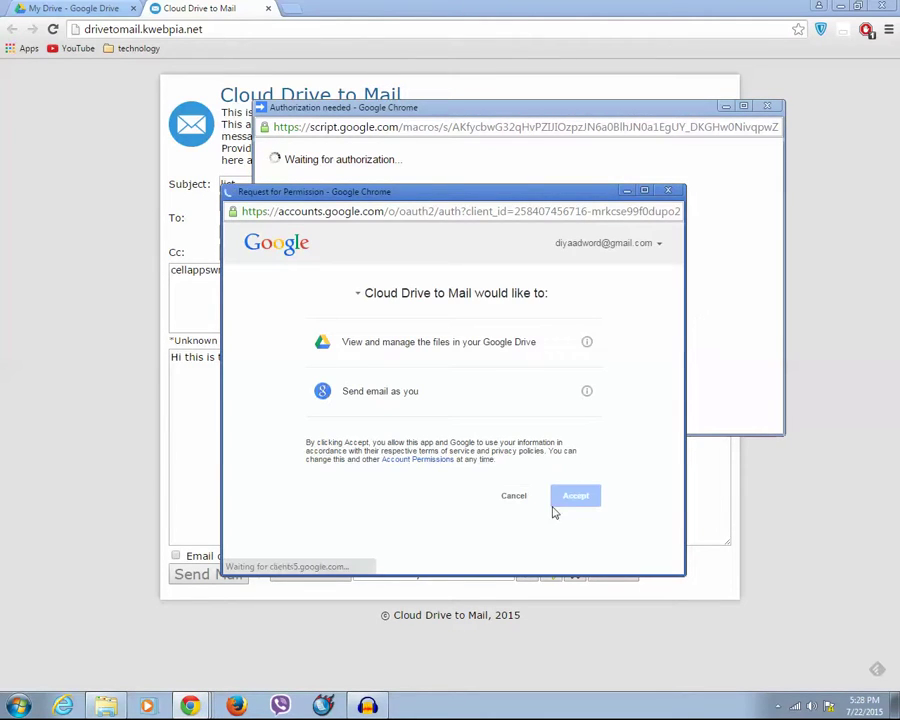
pyautogui.click(578, 505)
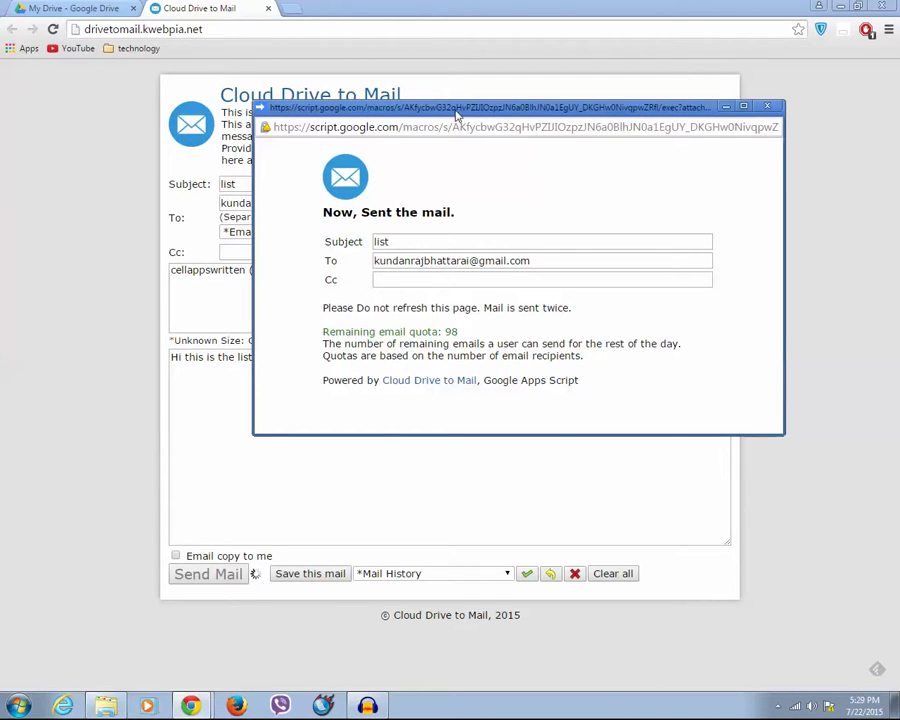
# - Drag the 'Now, Sent the mail.' confirmation aside to reveal the compose form
pyautogui.moveTo(454, 110); pyautogui.dragTo(753, 294)
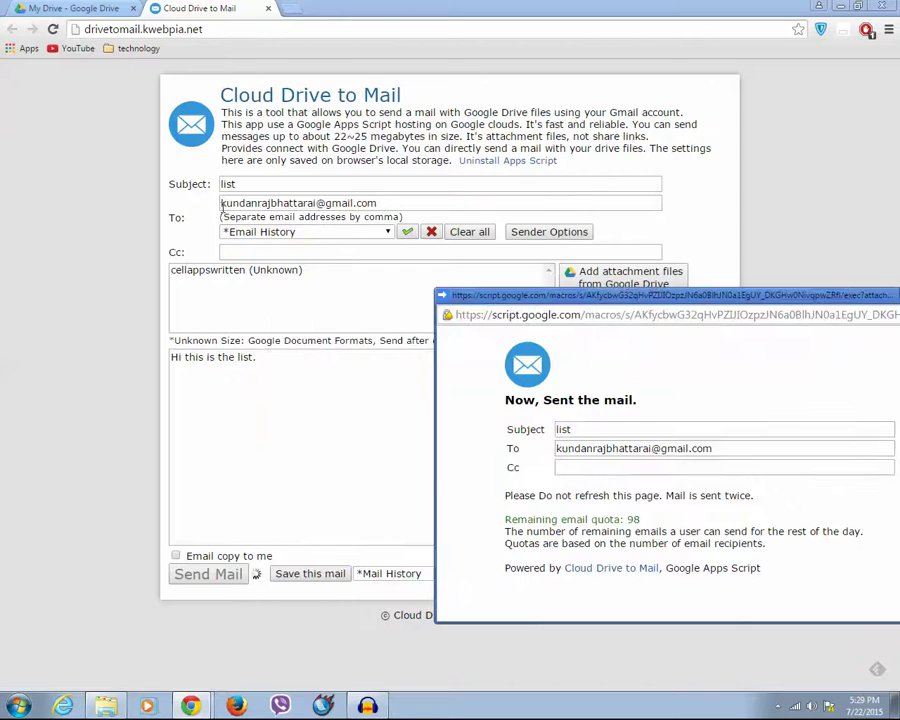